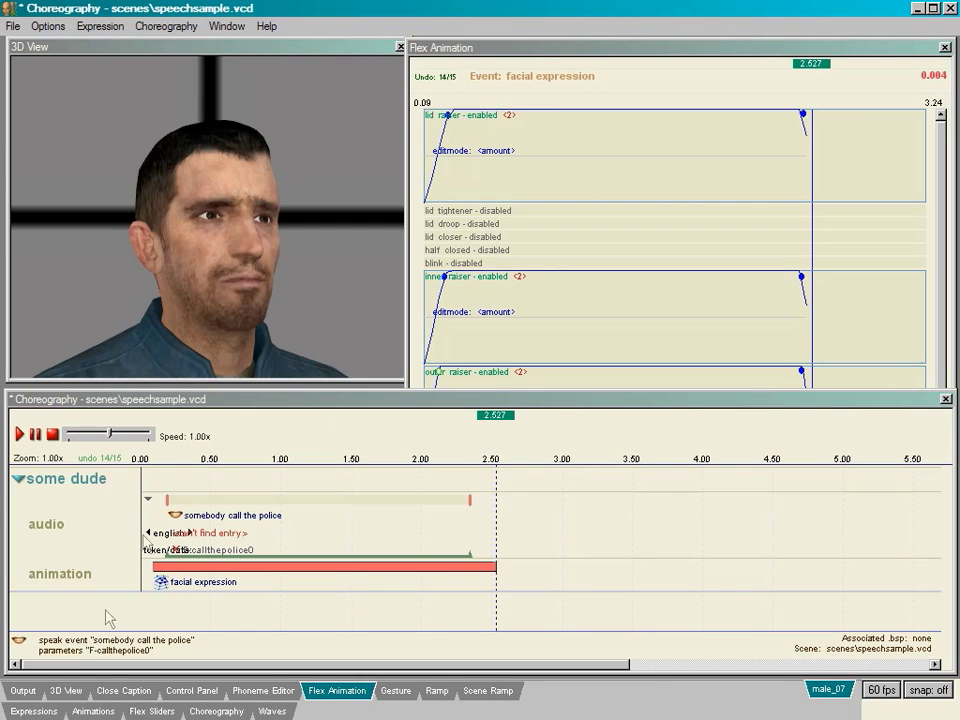
Create a new expression class file named textexpression in the expressions folder.
left_click(50, 711)
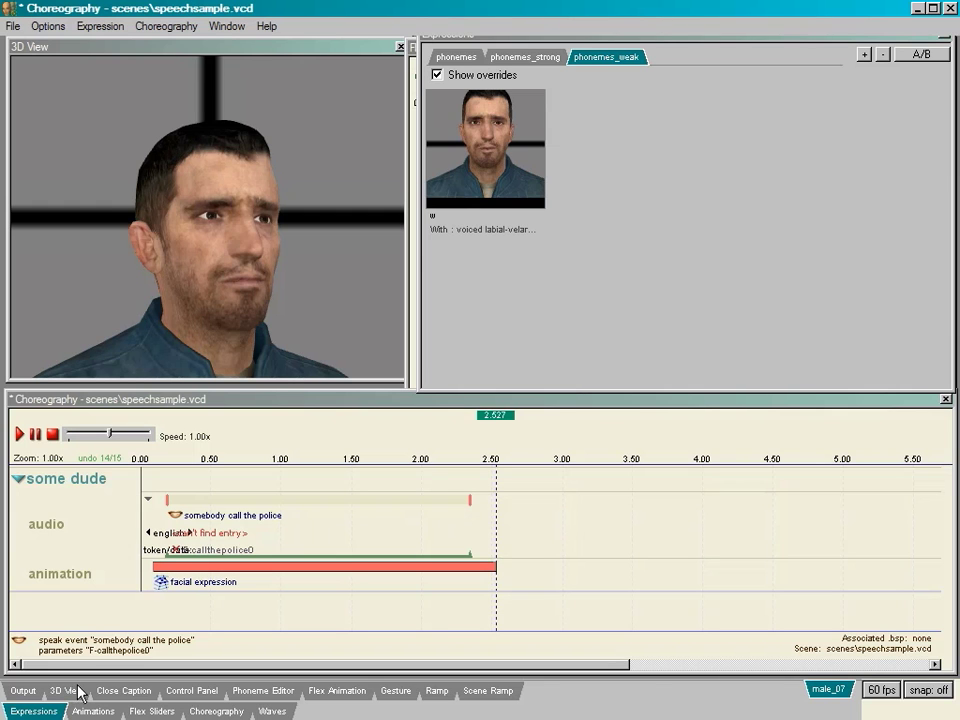
right_click(699, 61)
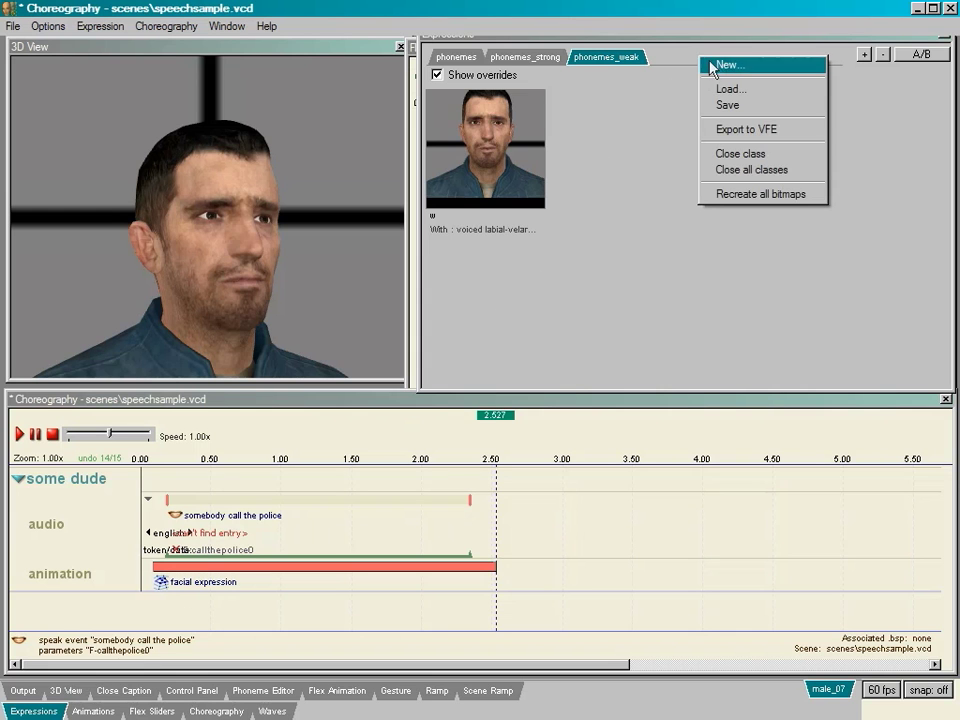
left_click(727, 66)
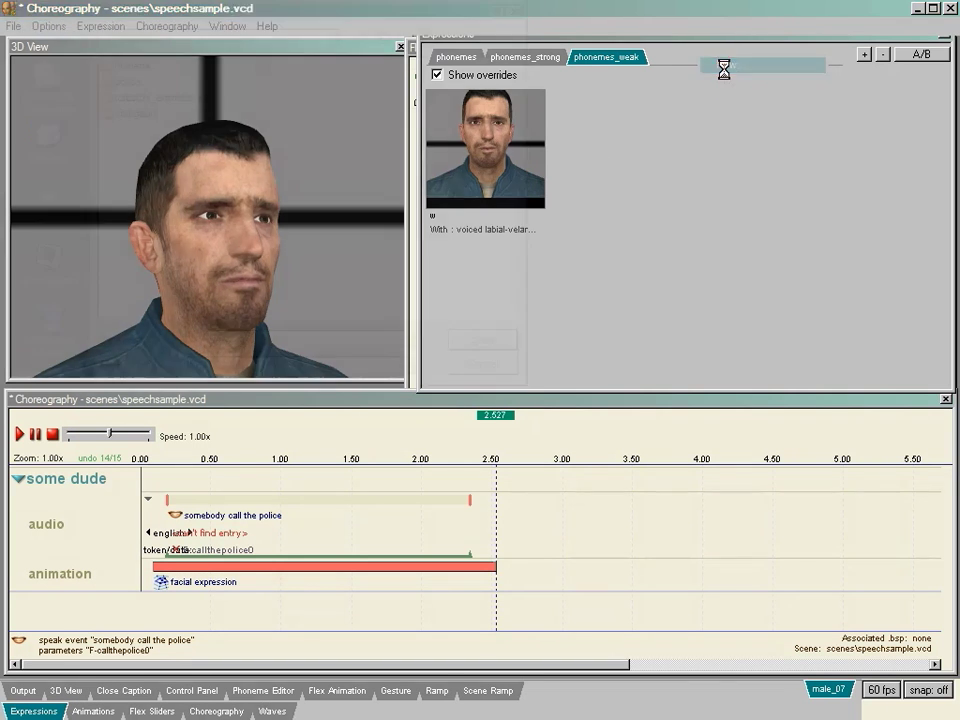
type("textexpression")
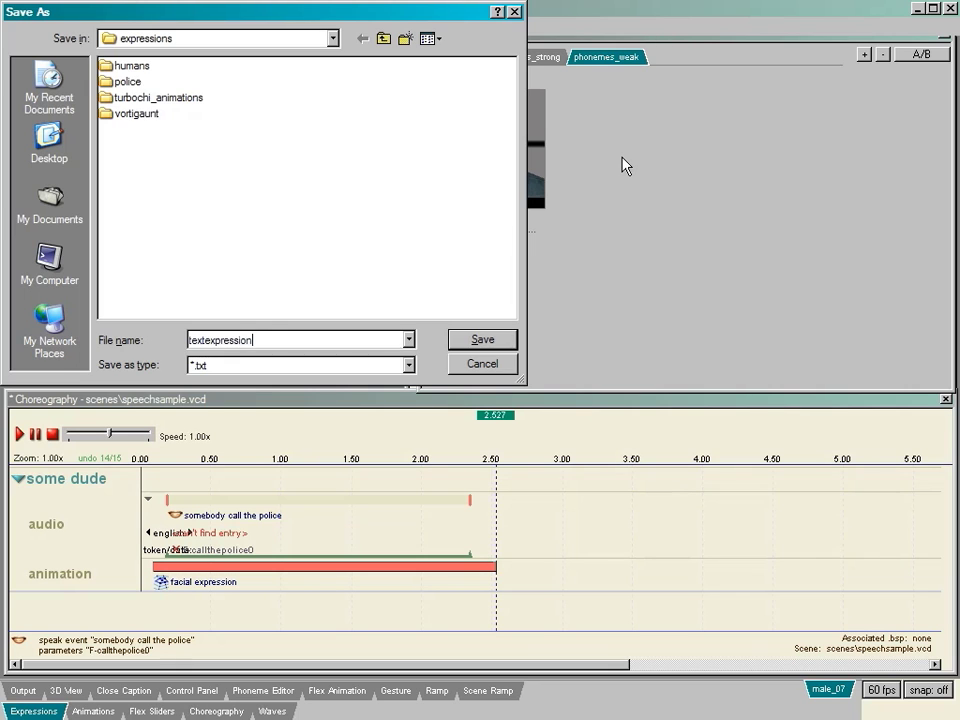
key("Return")
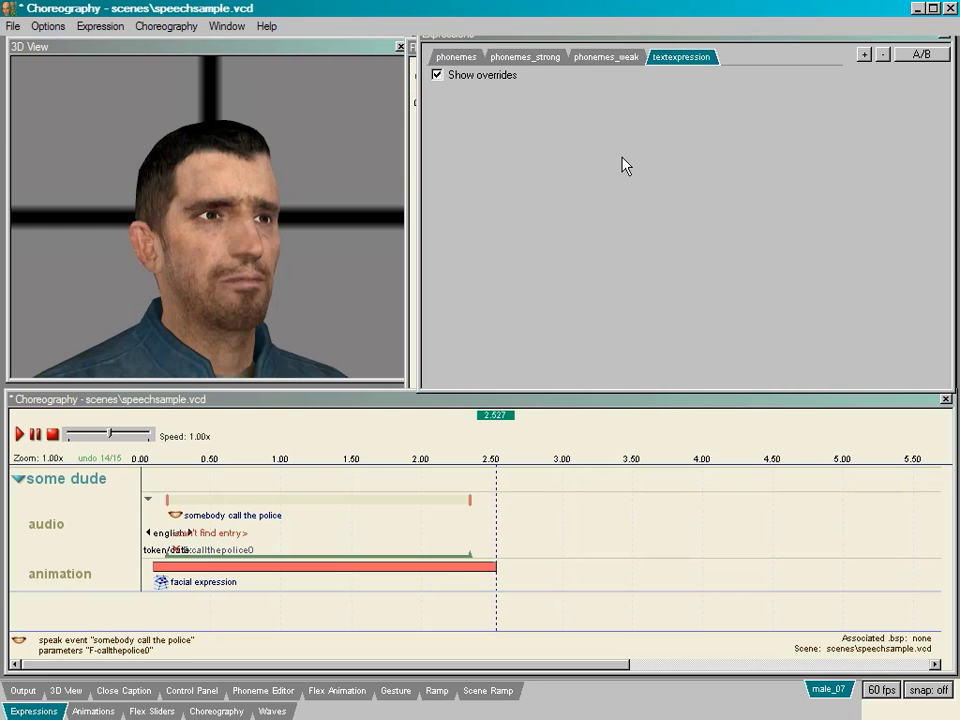
Capture the face pose at about 0.31 s as a new expression in textexpression, with alarmed as name and description.
left_click_drag(495, 414, 188, 420)
left_click(193, 572)
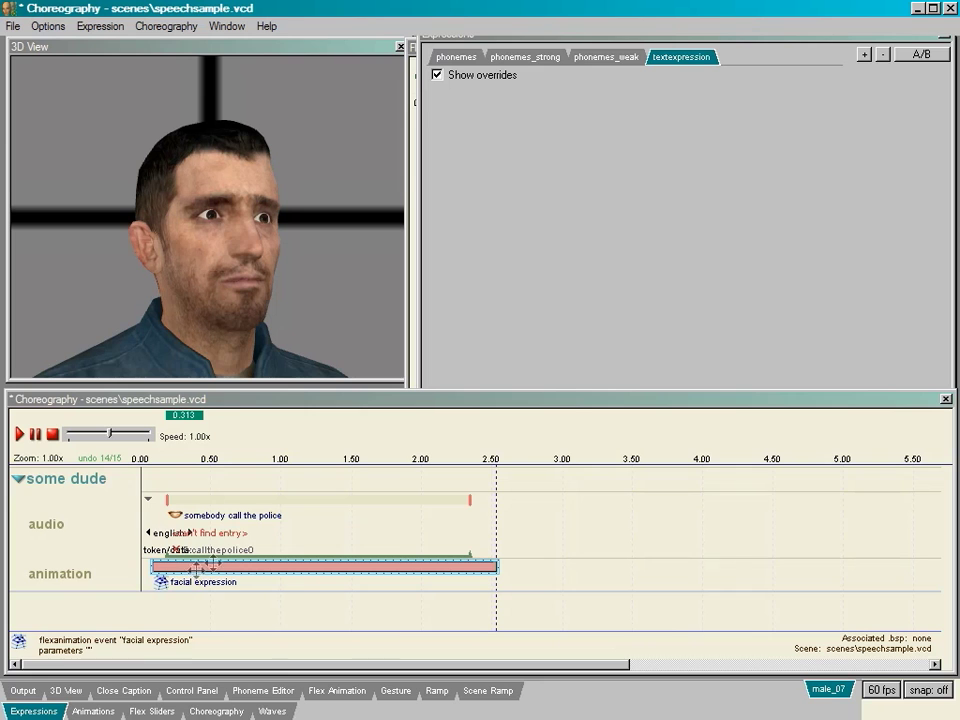
right_click(664, 137)
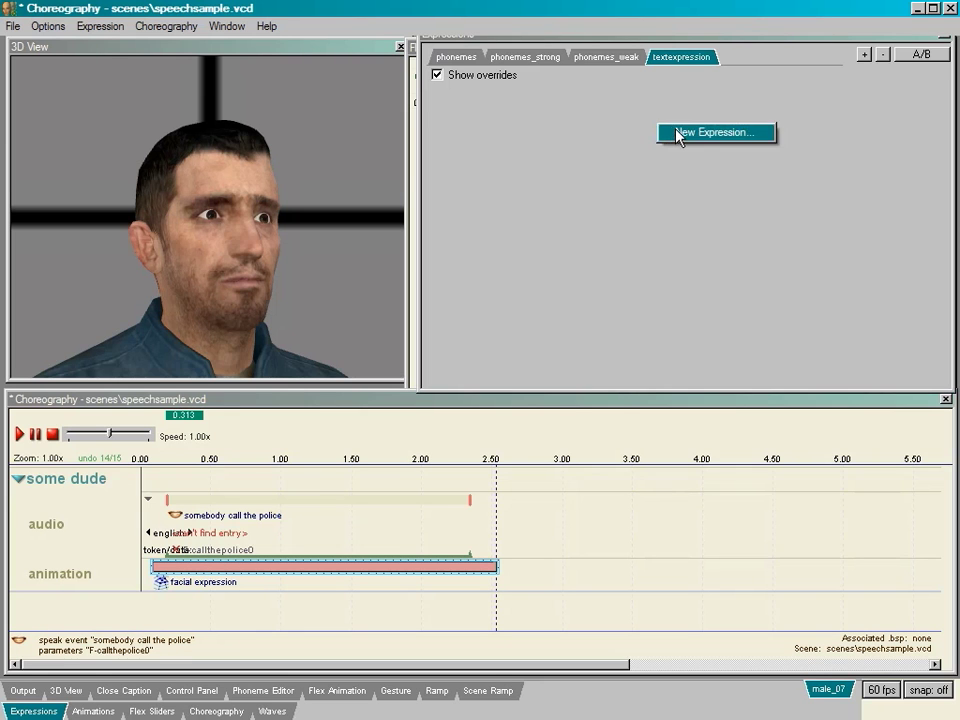
left_click(677, 134)
type("ala")
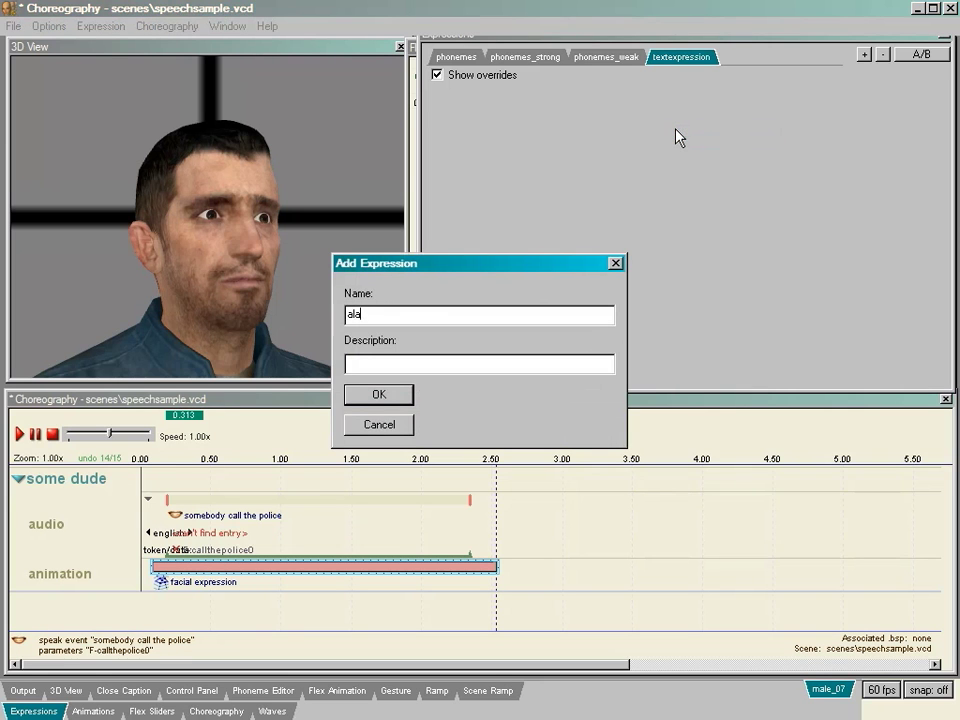
type("rmedalarmed")
key("Return")
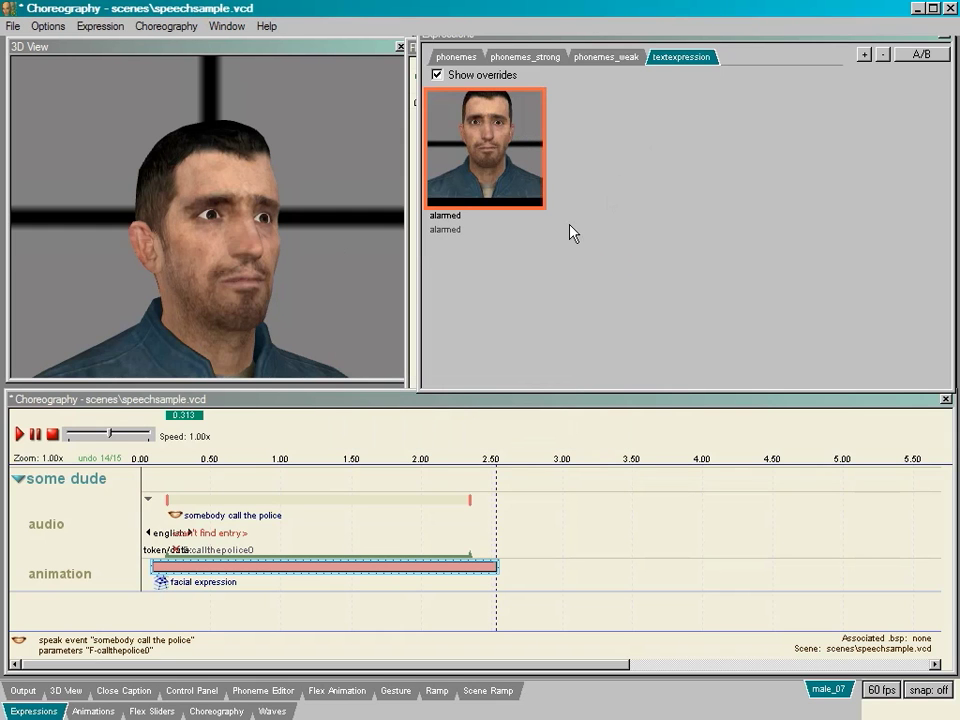
Place the alarmed expression on the audio channel, spanning about 3.00 to 4.50 s, and scrub through it to preview the face.
left_click_drag(486, 176, 634, 551)
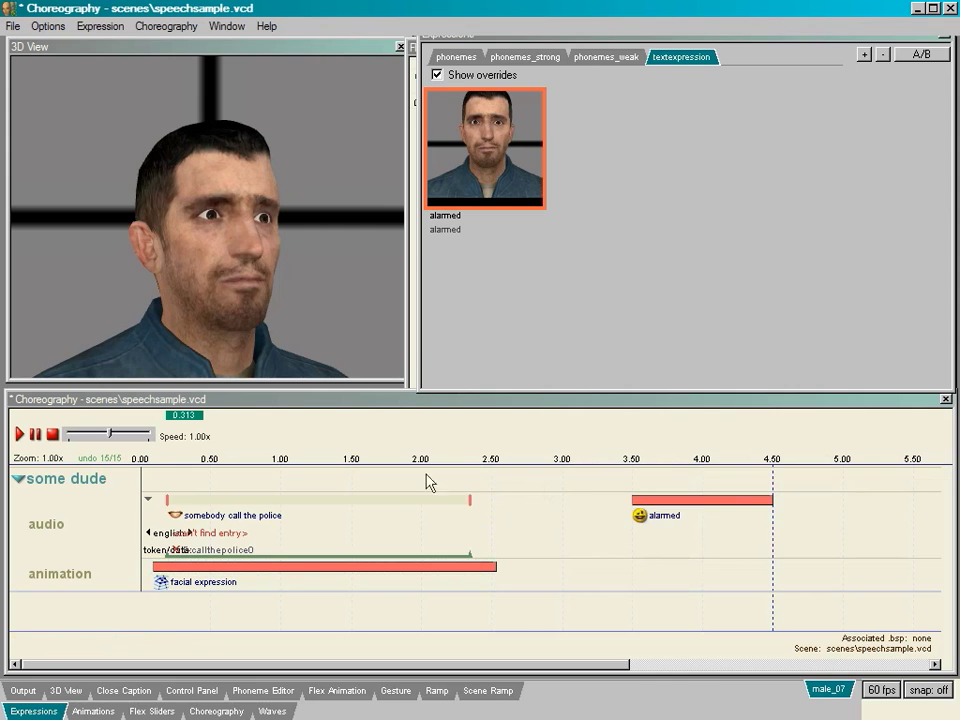
left_click_drag(628, 498, 561, 527)
mouse_move(256, 424)
left_mouse_down()
mouse_move(330, 438)
mouse_move(625, 433)
mouse_move(805, 446)
left_mouse_up()
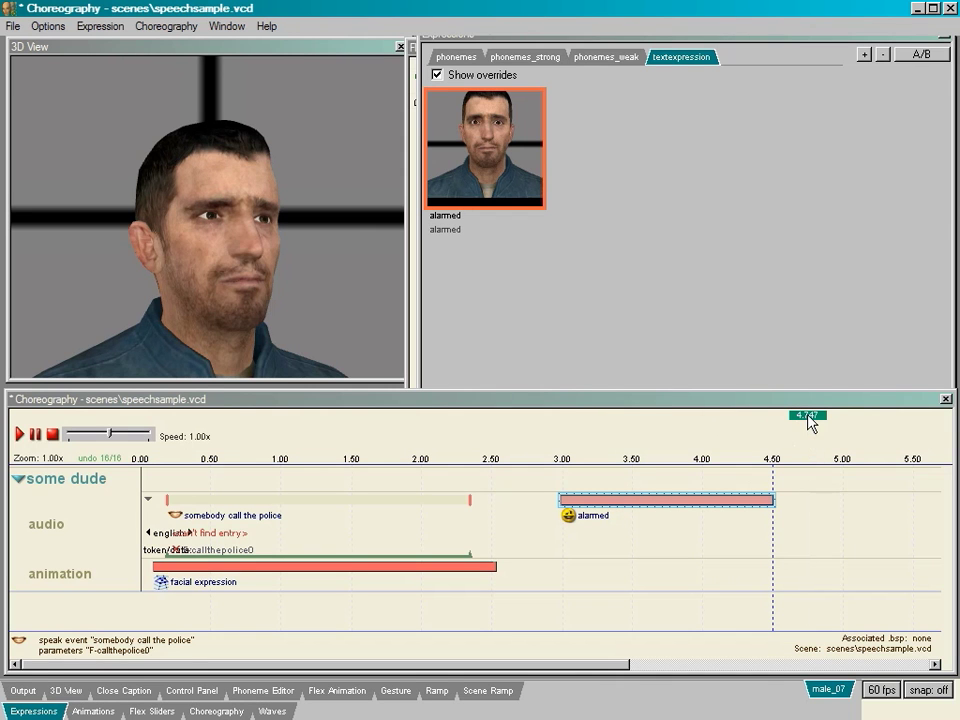
left_click_drag(810, 423, 727, 405)
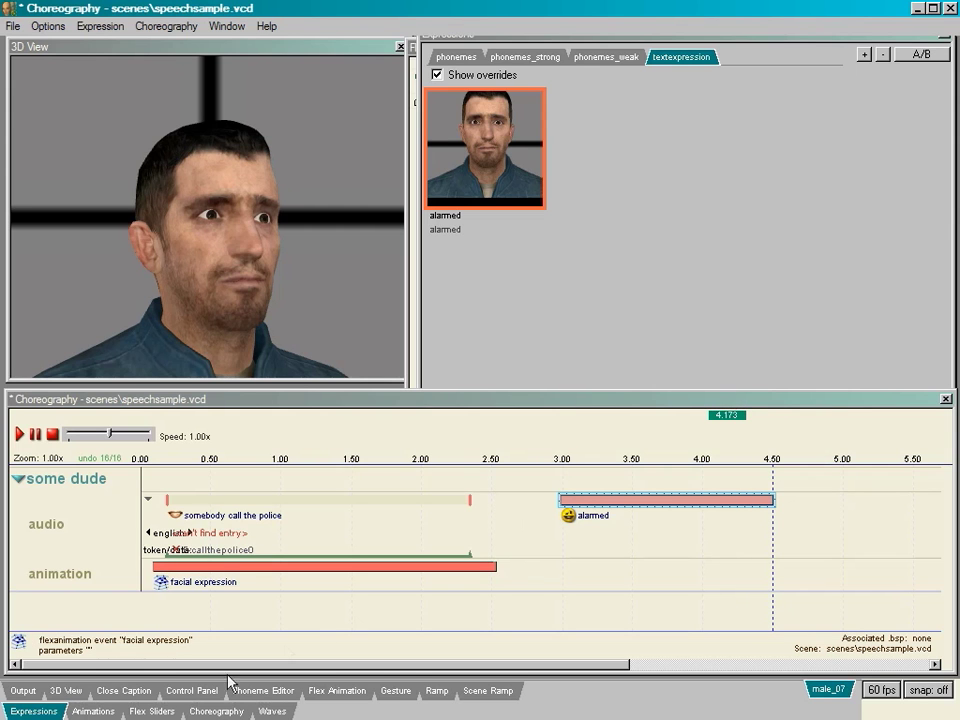
Show the Flex Sliders and examine their settings at about 0.2 s in the facial expression event.
right_click(168, 709)
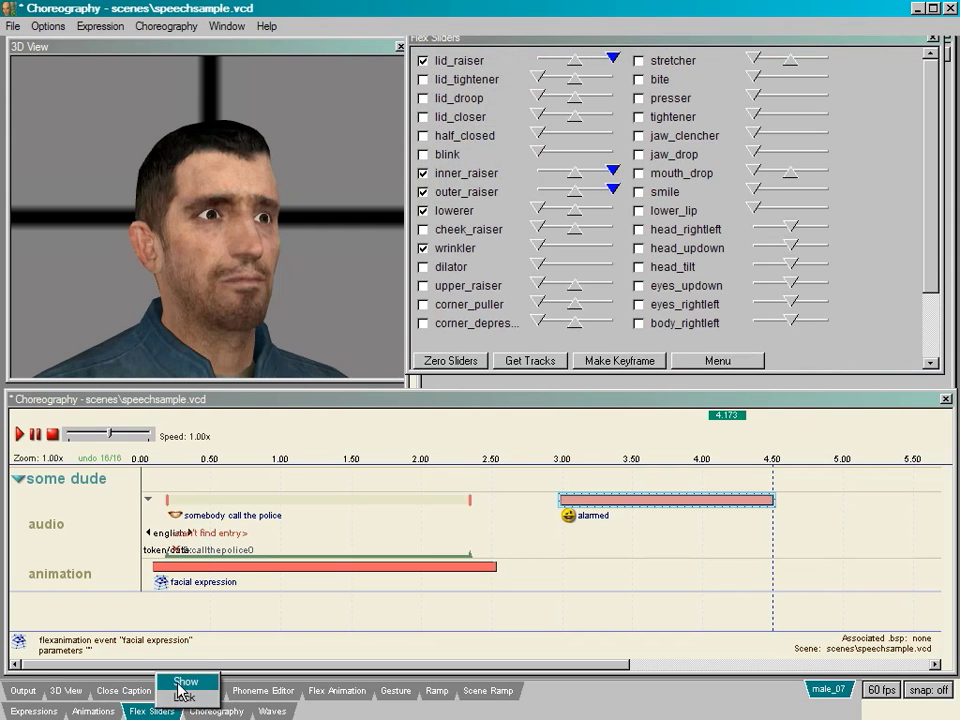
left_click(933, 224)
left_click_drag(932, 222, 931, 184)
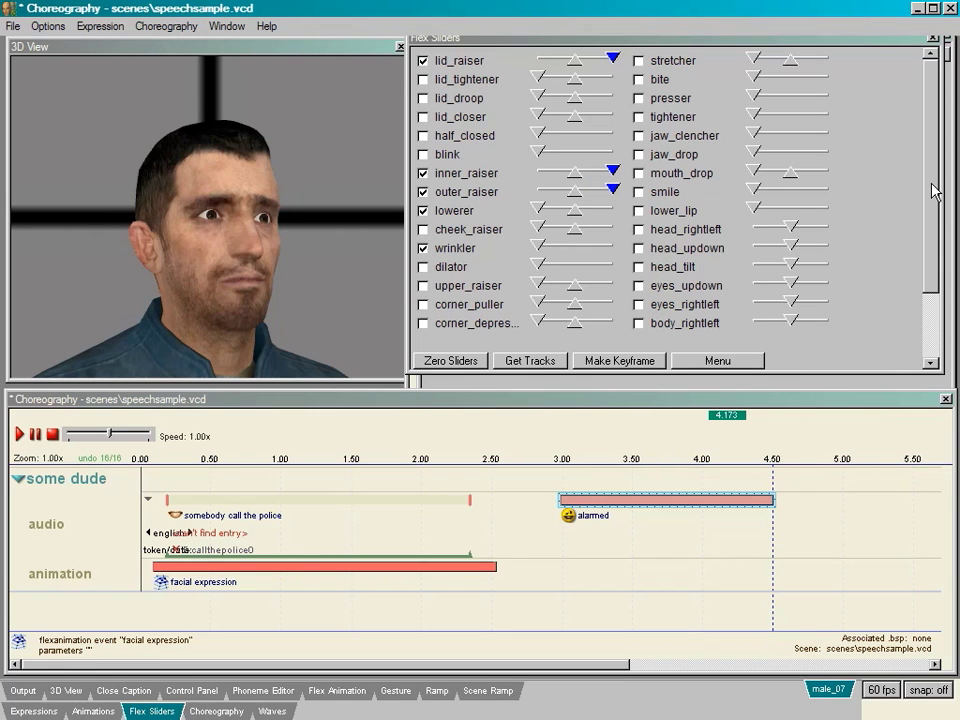
mouse_move(727, 414)
left_mouse_down()
mouse_move(140, 442)
mouse_move(150, 416)
mouse_move(169, 418)
left_mouse_up()
left_click(285, 568)
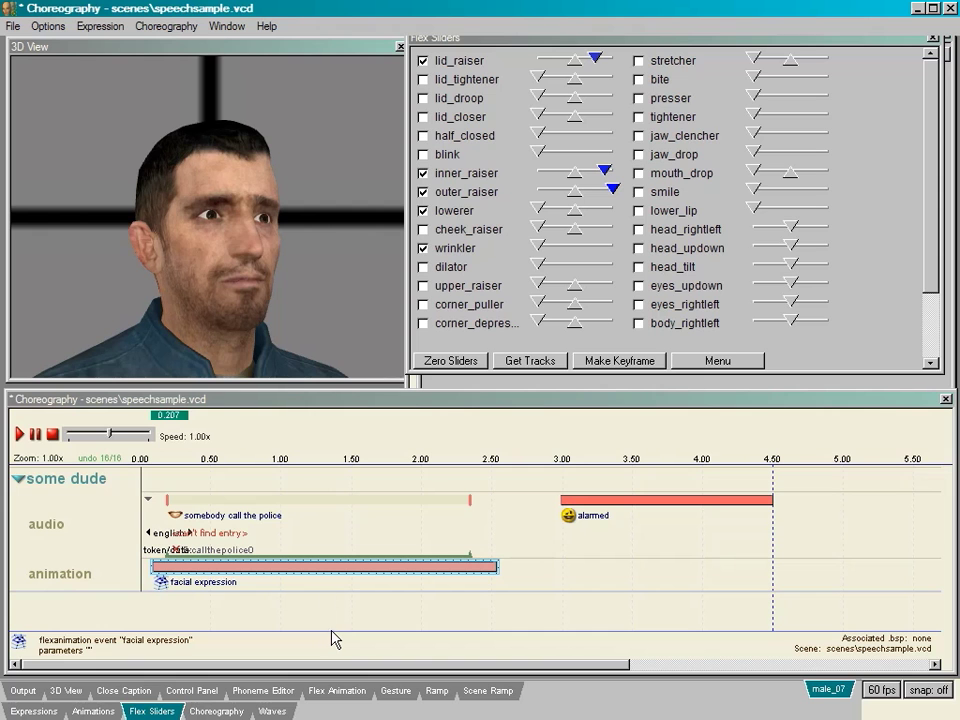
Save the choreography scene under the new name facialexpression in the scenes folder.
left_click(167, 26)
left_click(170, 101)
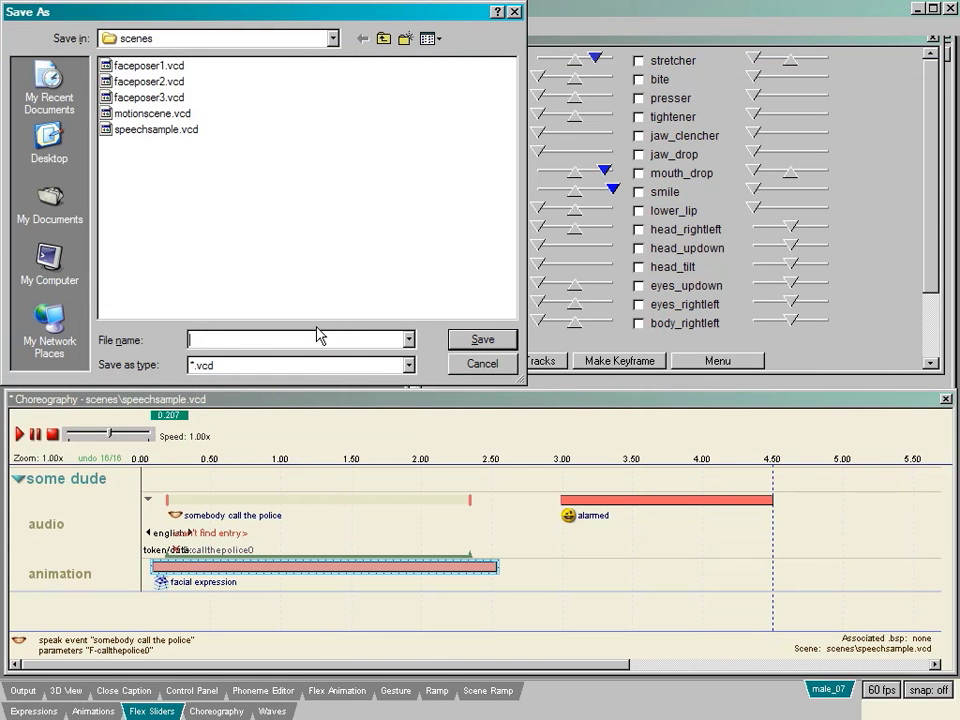
type("facialexpression")
left_click(458, 339)
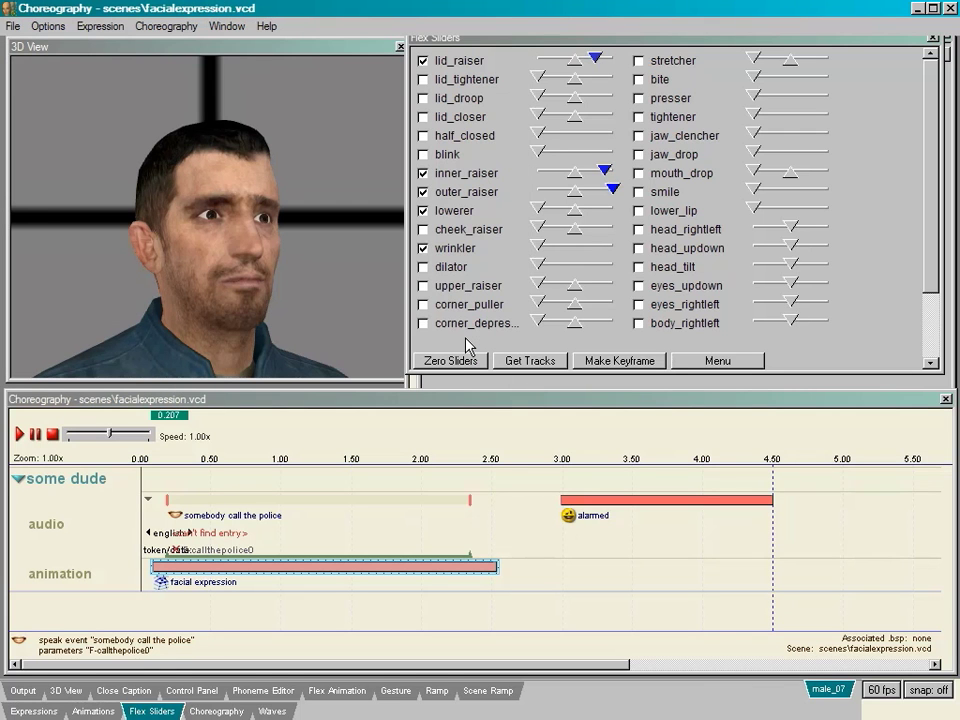
Close the Flex Sliders, export the textexpression class to VFE, and save both the class and the scene.
left_click(932, 39)
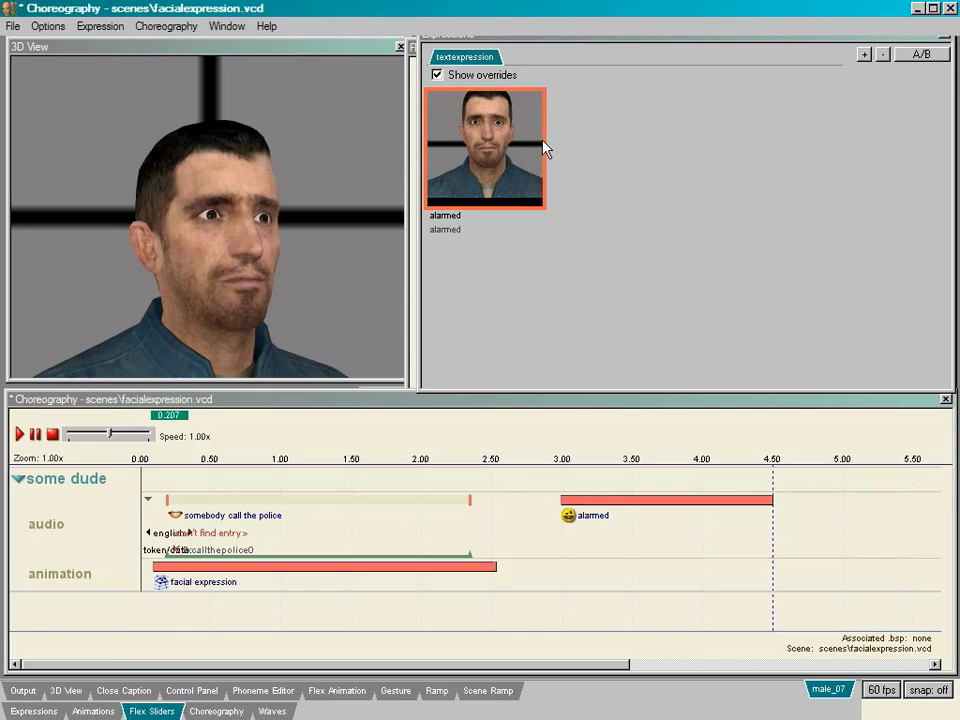
right_click(502, 65)
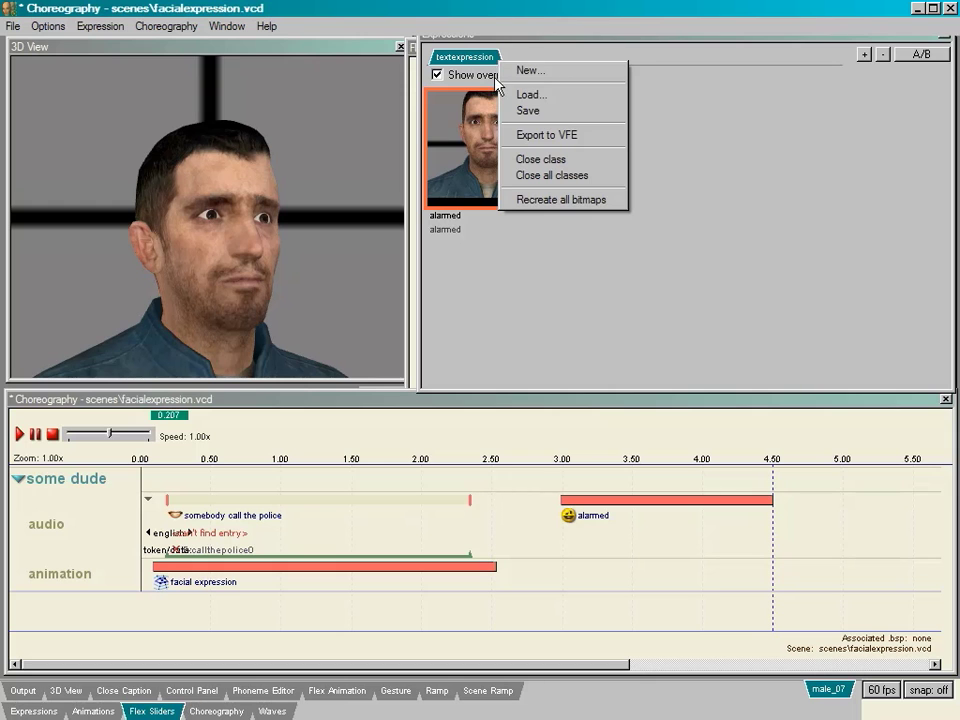
left_click(540, 134)
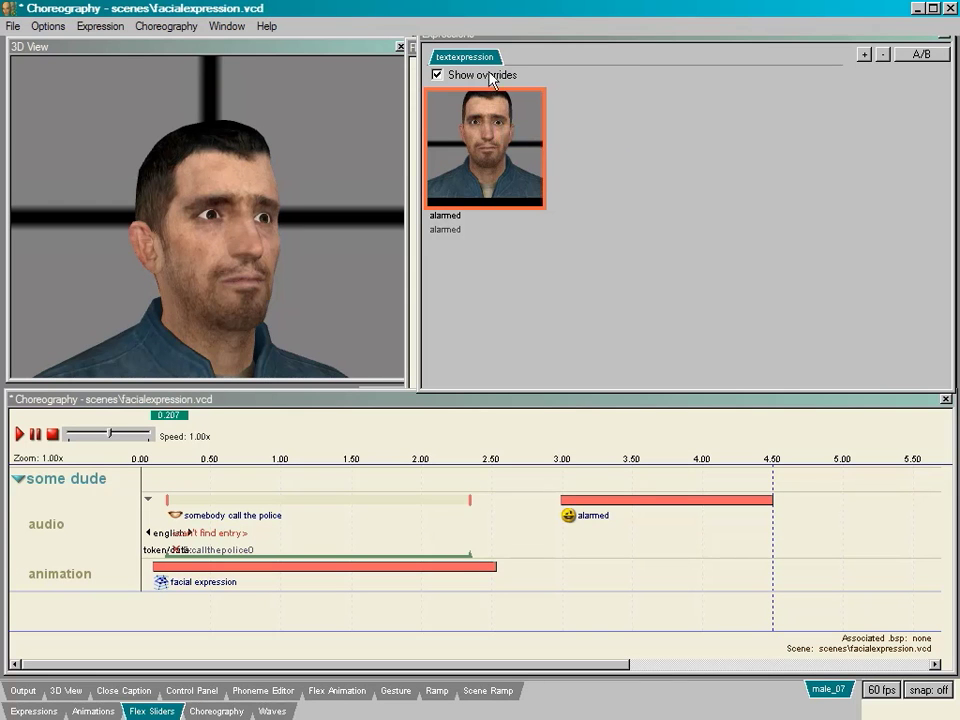
right_click(491, 62)
left_click(510, 104)
key("ctrl+s")
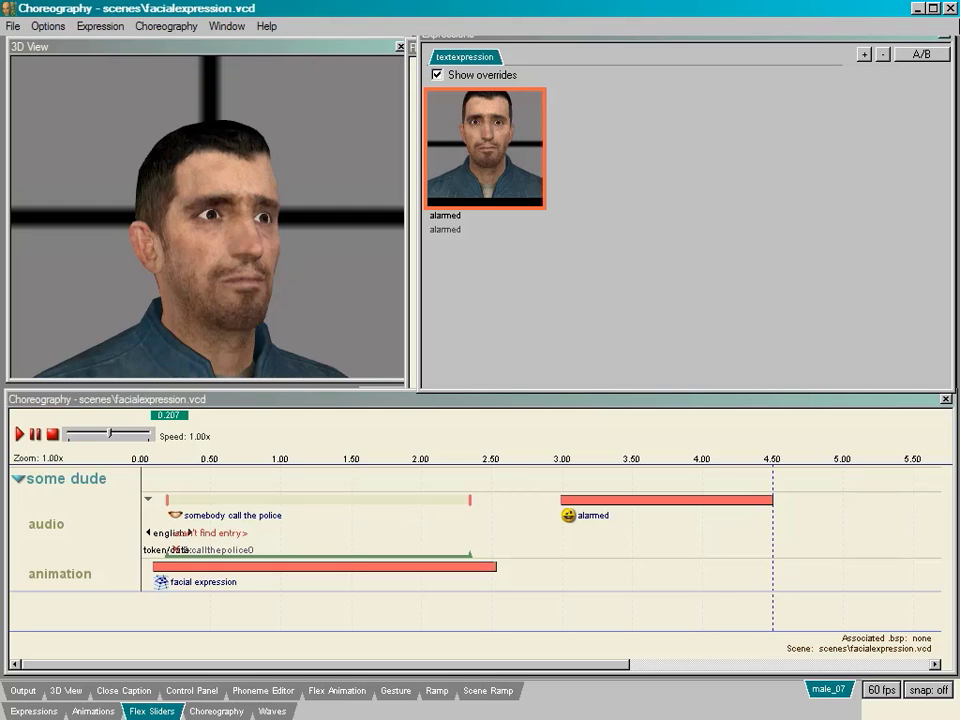